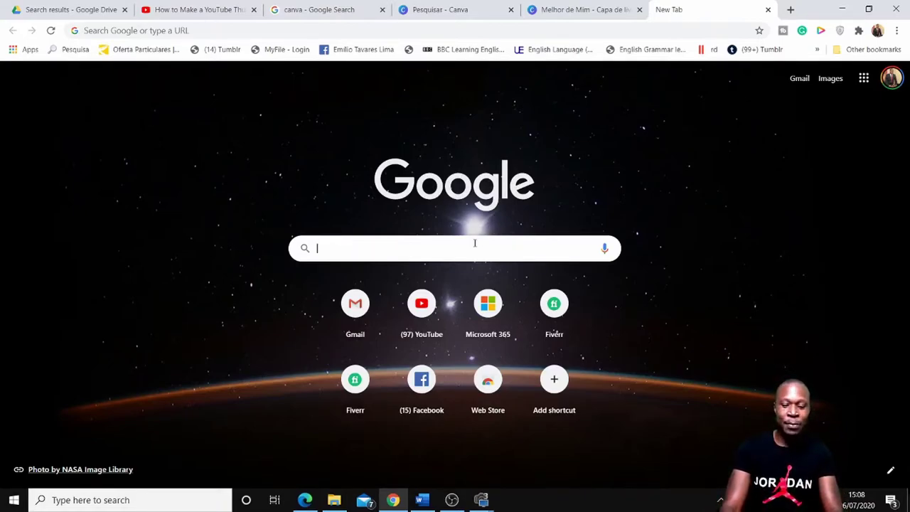
Search the web for "obs download" and open the download page of the OBS project site.
text(obs)
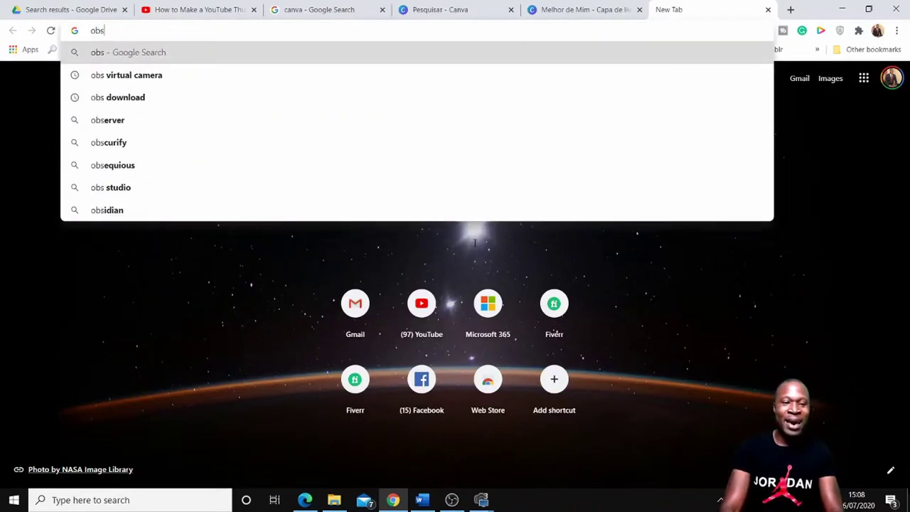
click(189, 100)
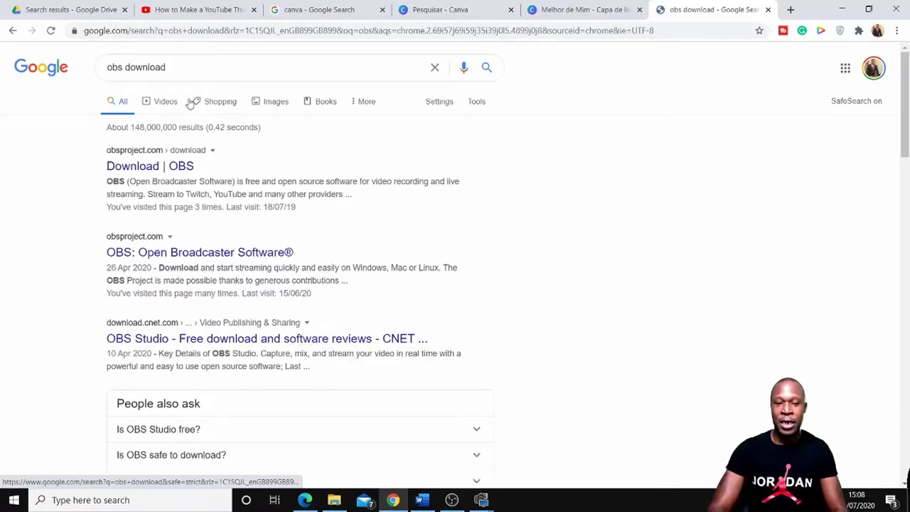
click(137, 167)
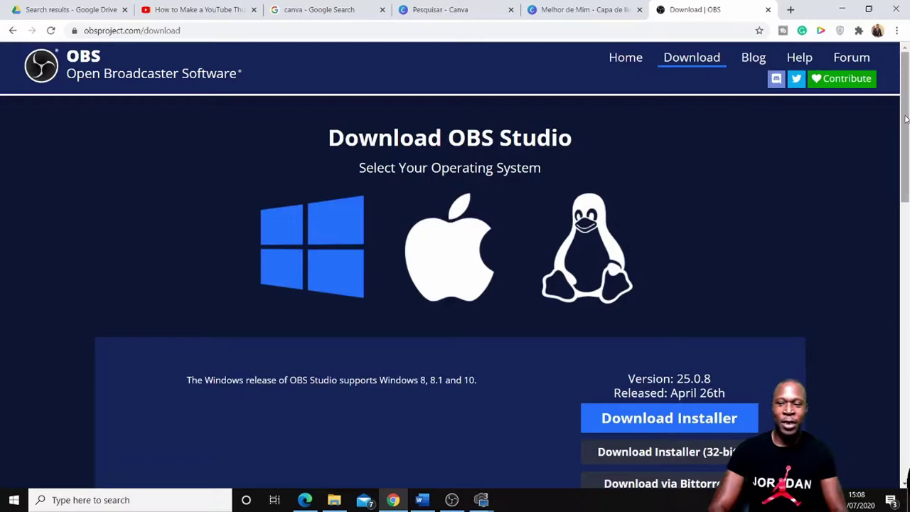
Request the 32-bit Windows installer of OBS Studio 25.0.8 from the download page.
scroll(413, 331, down, 1)
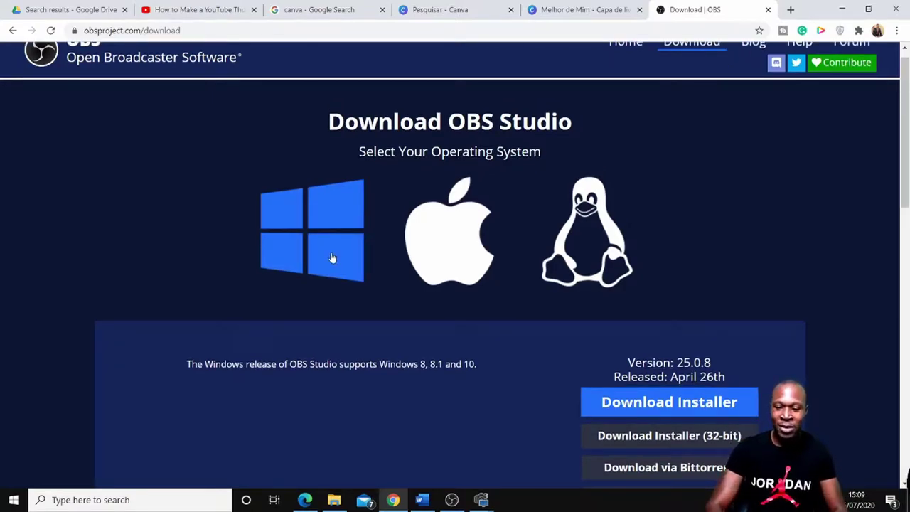
scroll(332, 258, down, 2)
click(646, 268)
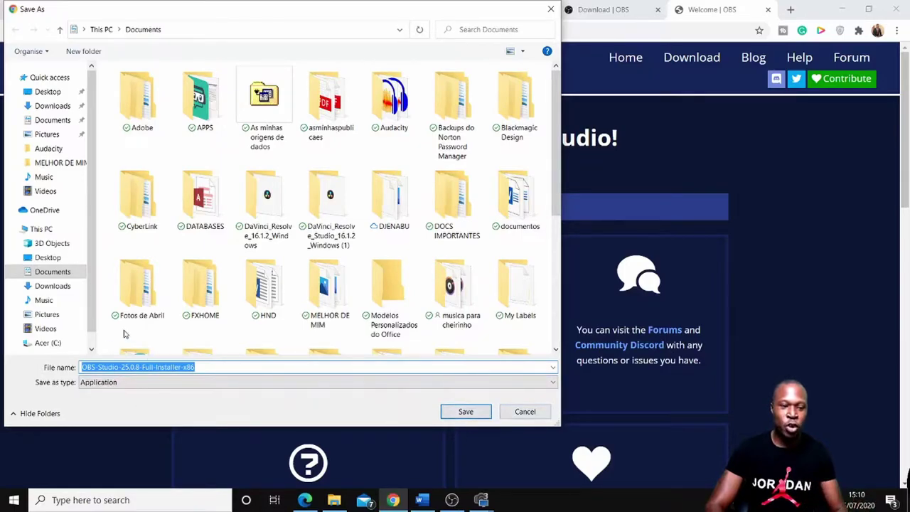
Try to save OBS-Studio-25.0.8-Full-Installer-x86 in the Downloads folder, but decline replacing the existing file and cancel.
click(54, 106)
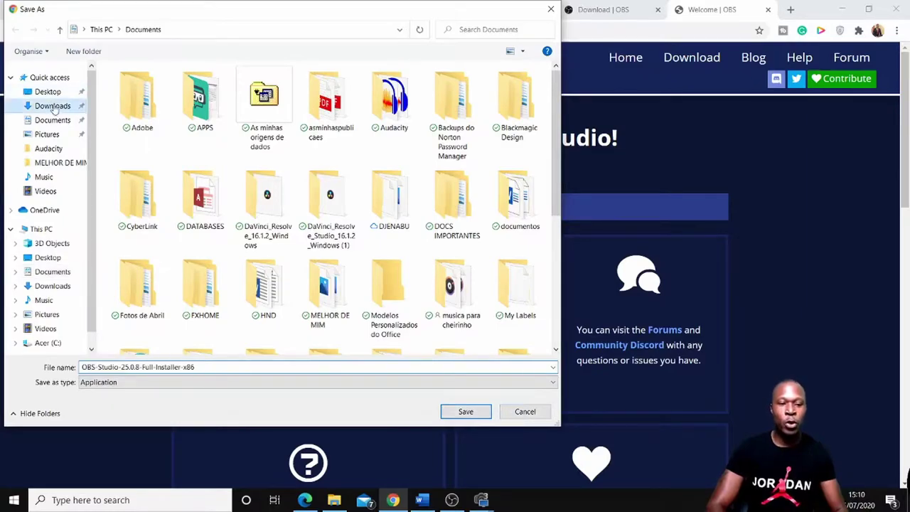
click(467, 412)
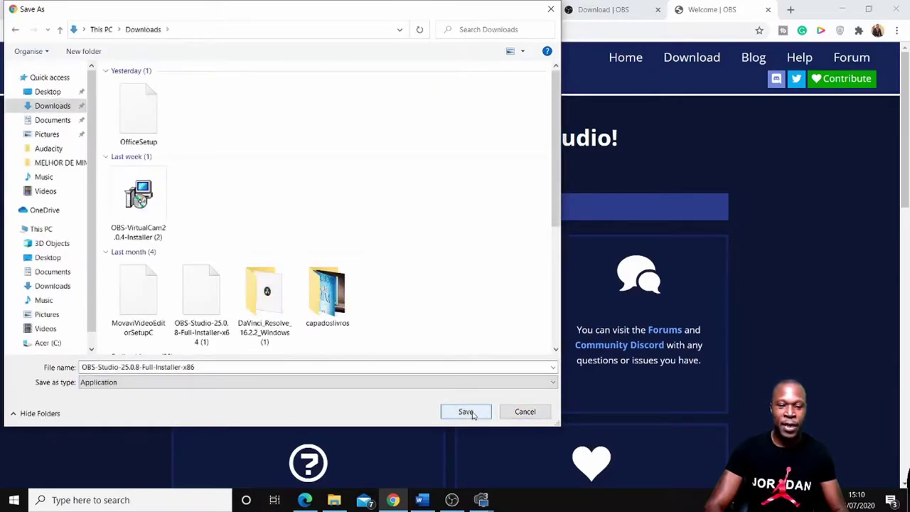
click(473, 414)
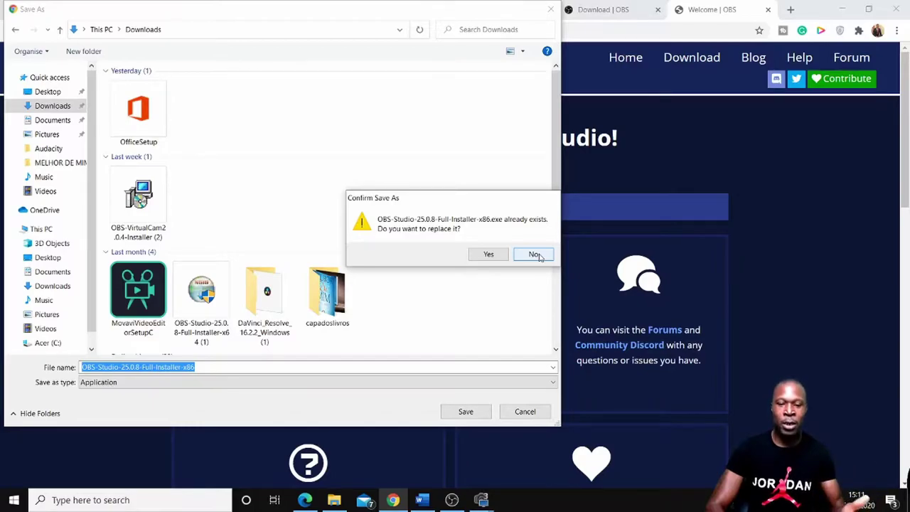
click(538, 256)
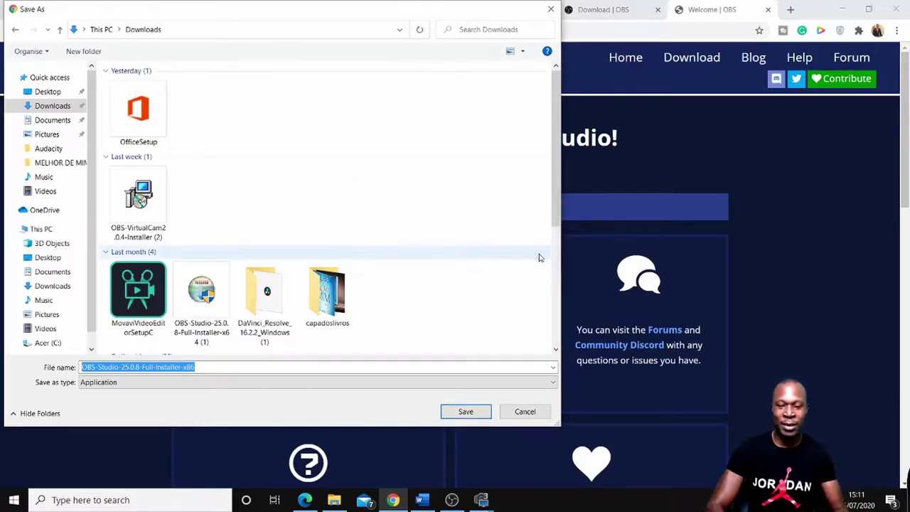
click(524, 412)
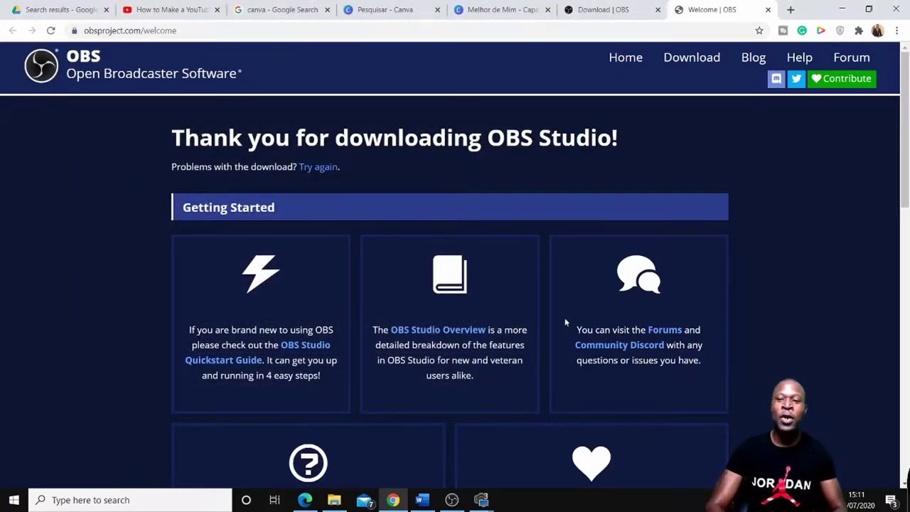
Clear the desktop by minimizing the browser and OBS windows and closing the EOS M50 camera window.
click(838, 9)
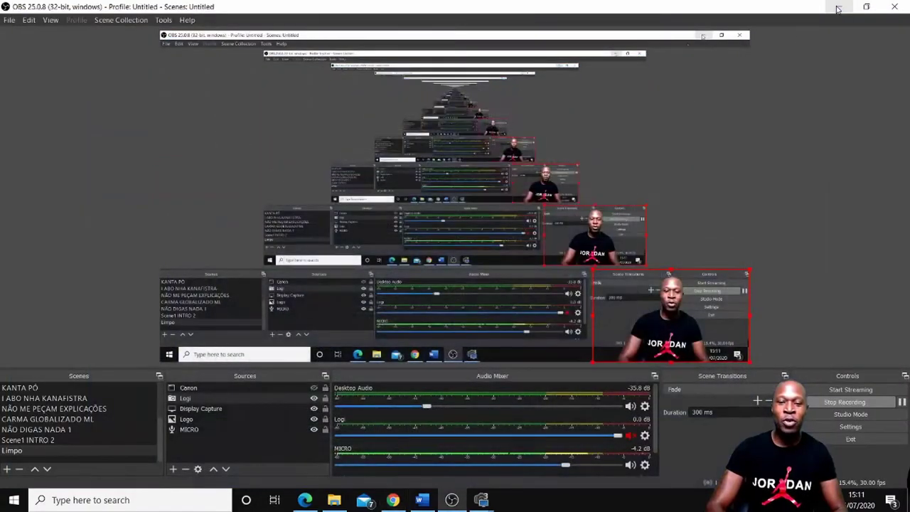
click(839, 8)
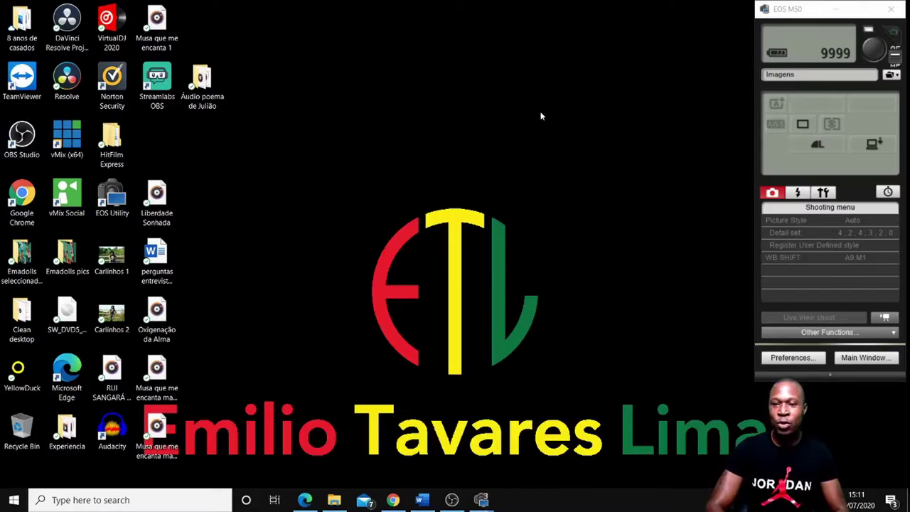
click(891, 10)
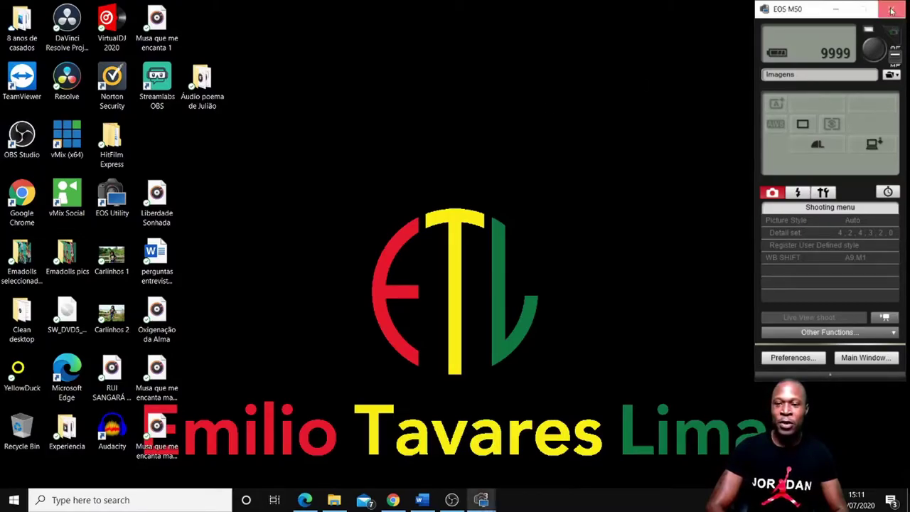
click(892, 10)
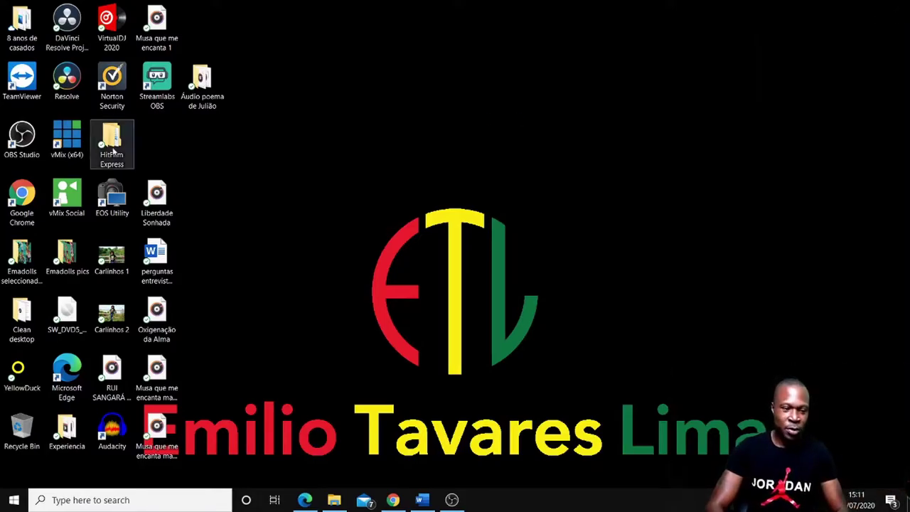
Launch a second instance of OBS Studio despite the running one and bring its window to the front.
double_click(19, 144)
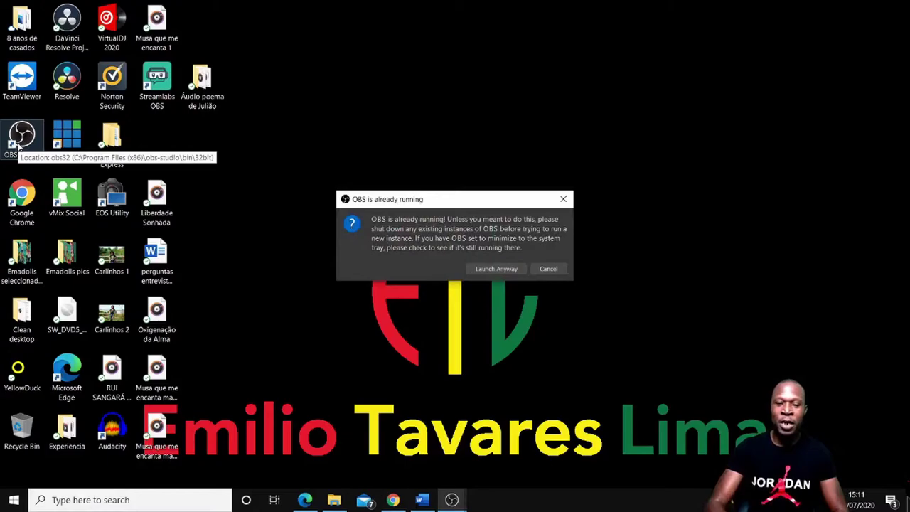
click(496, 270)
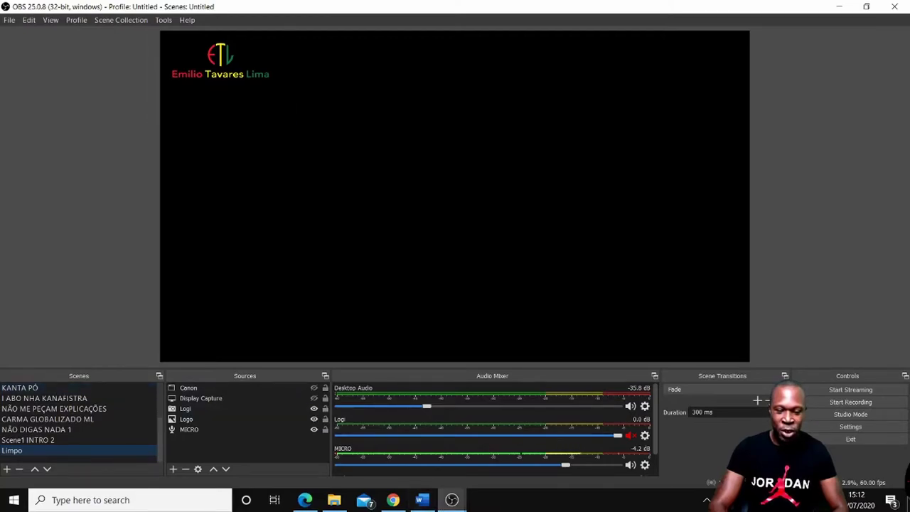
click(453, 501)
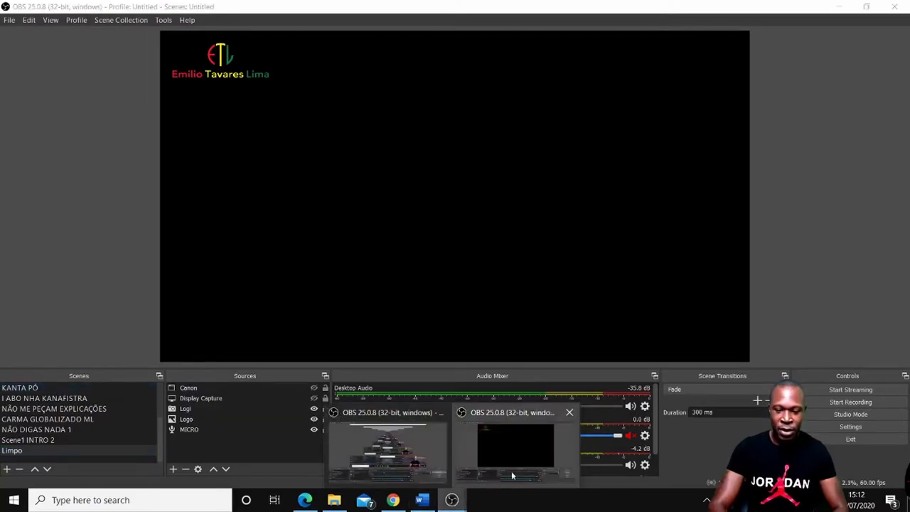
click(520, 463)
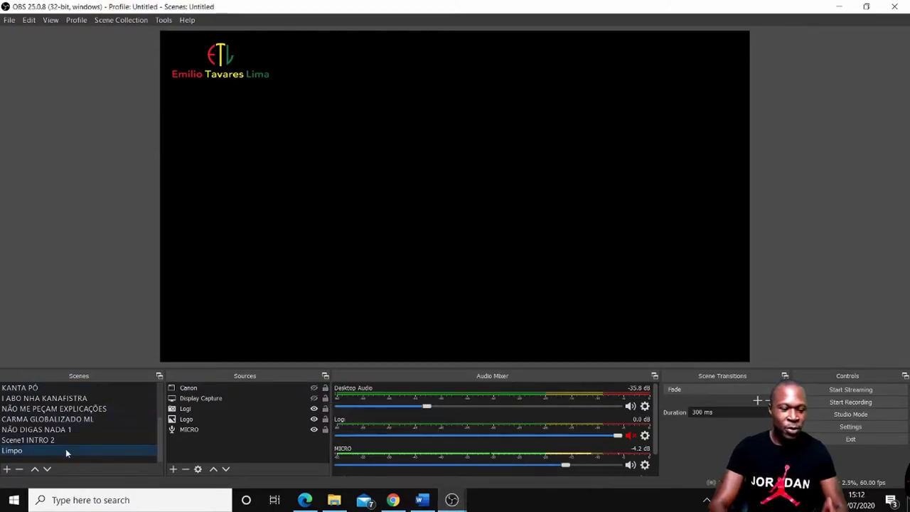
Remove the existing scenes except Limpo and delete all five sources of that scene.
right_click(45, 452)
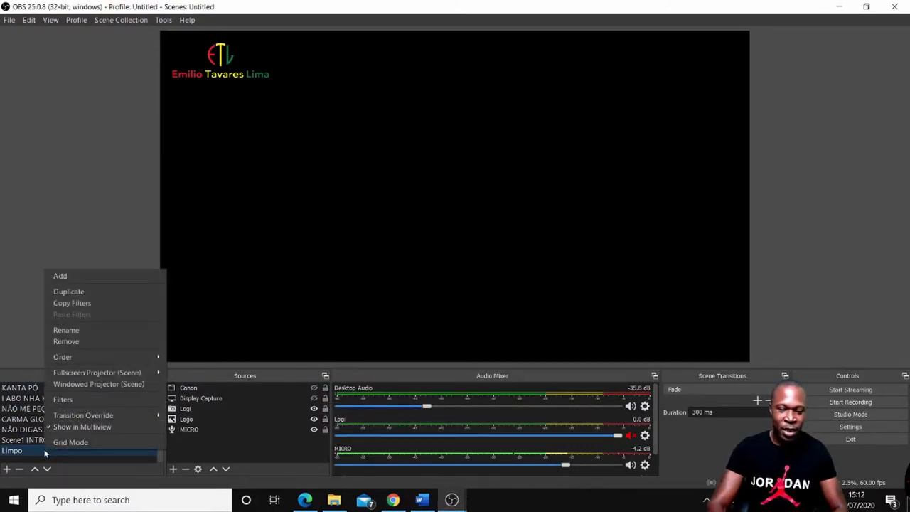
click(76, 341)
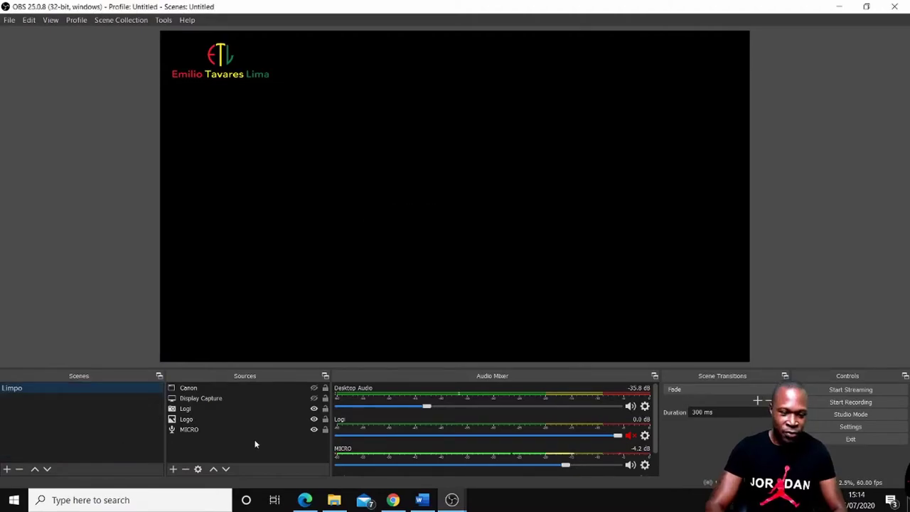
drag(253, 443, 183, 391)
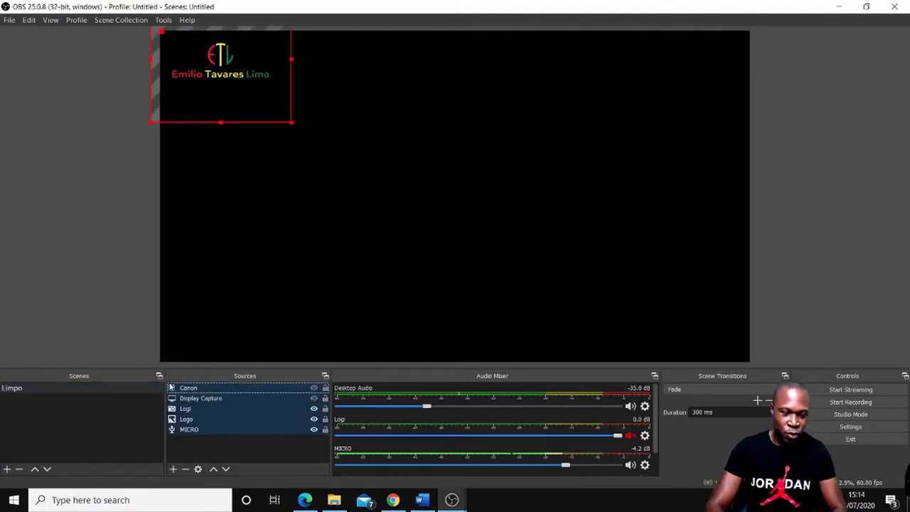
key(Delete)
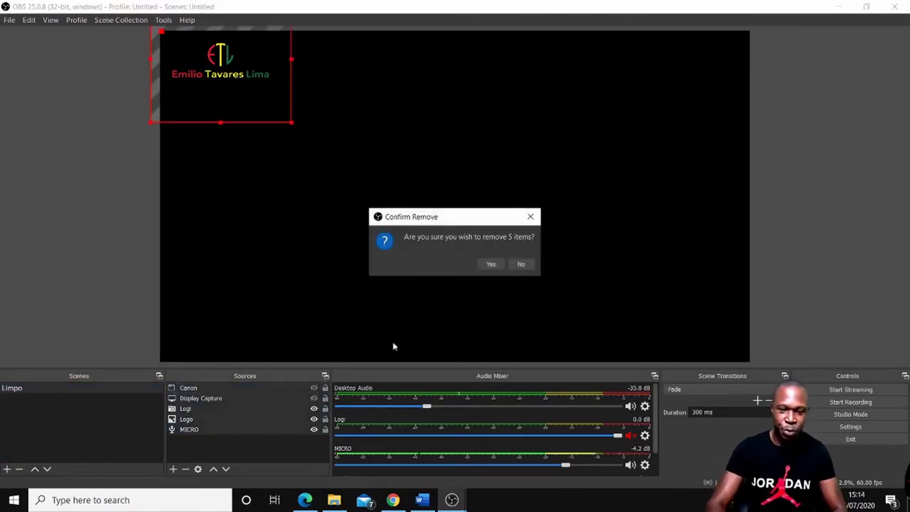
click(490, 263)
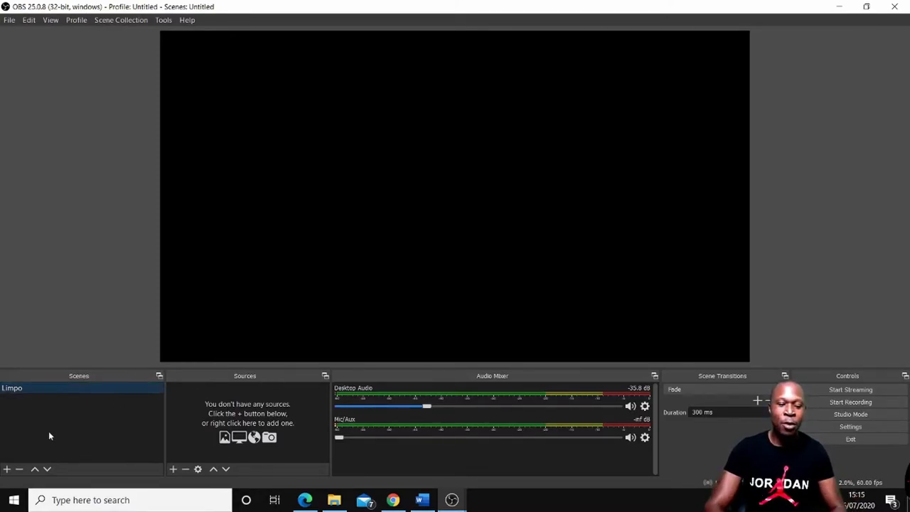
Add a second scene, keeping the suggested name.
click(6, 469)
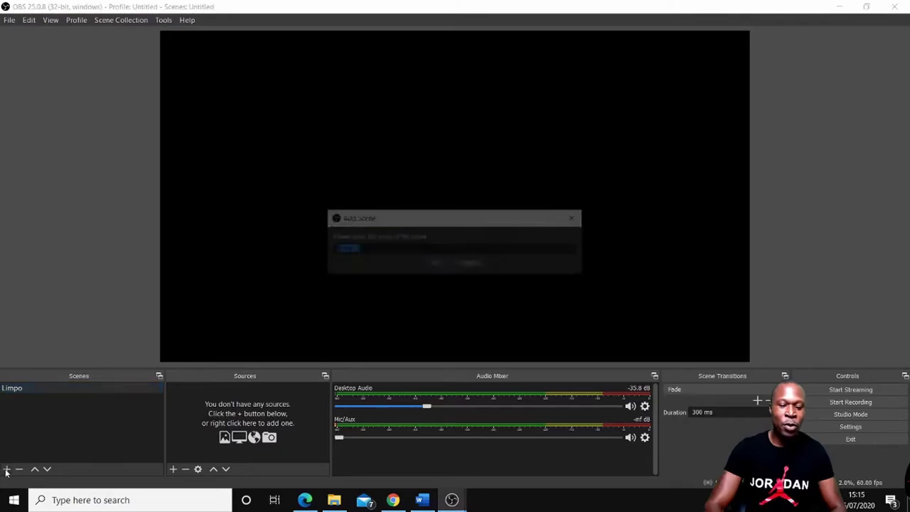
click(435, 265)
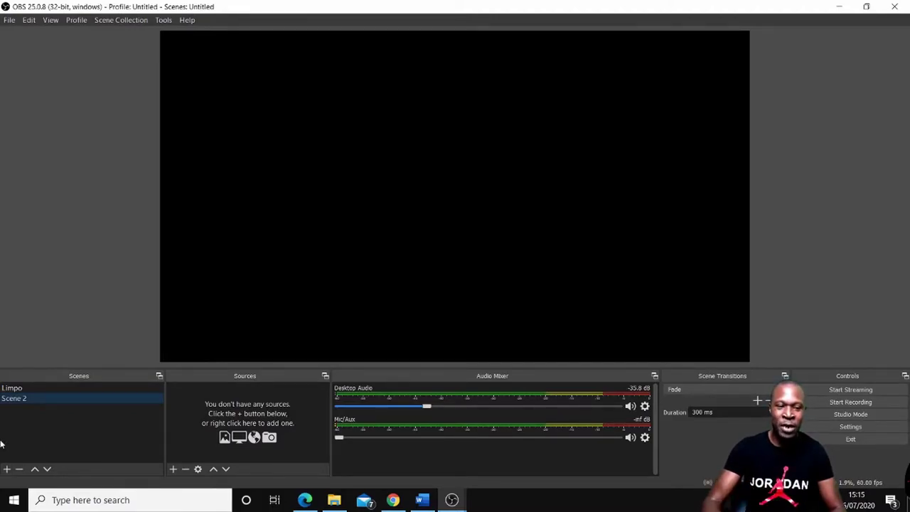
Create a new Video Capture Device source in the Limpo scene, keeping the default source name.
click(103, 390)
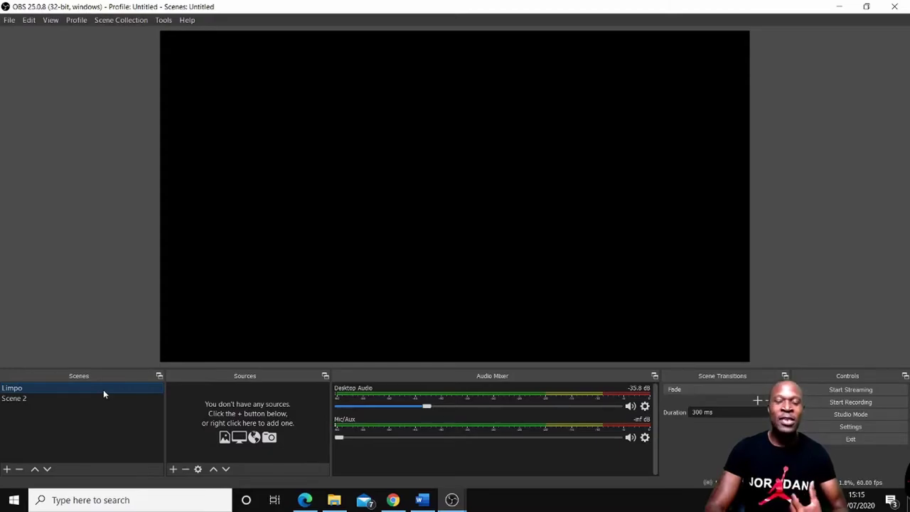
click(173, 470)
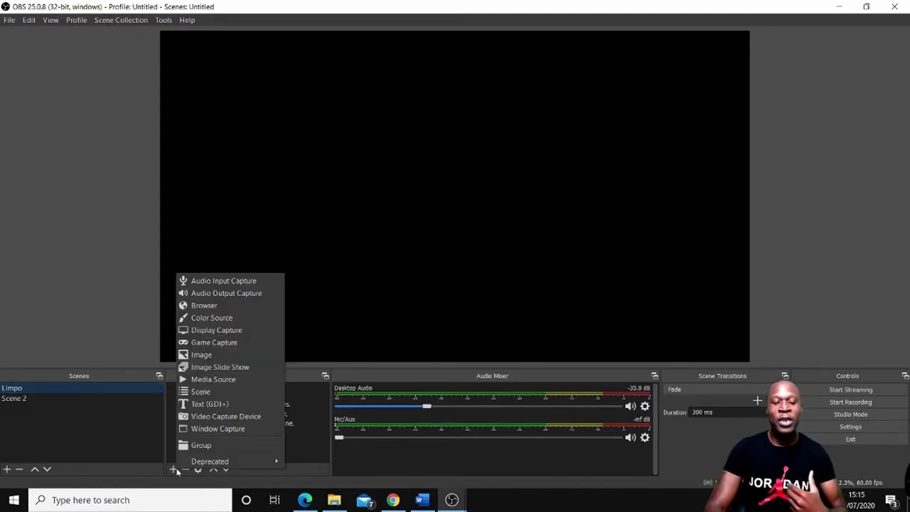
click(225, 416)
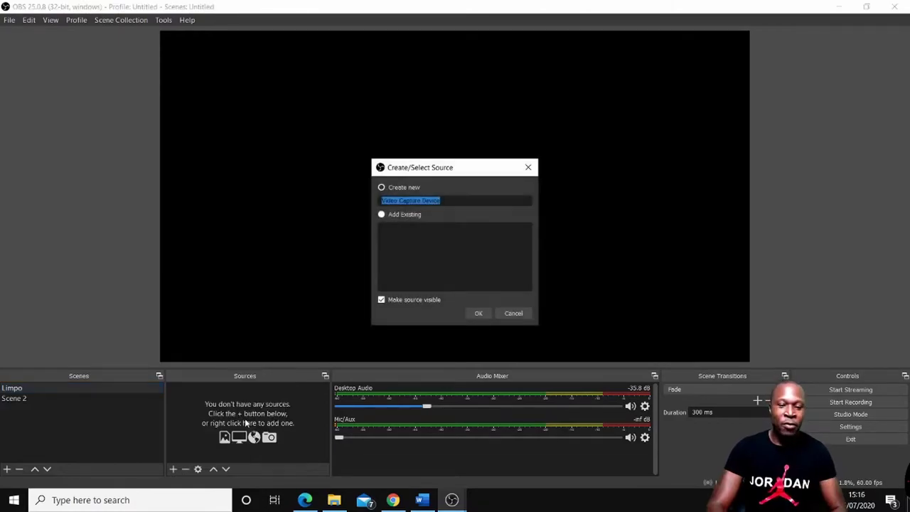
click(485, 317)
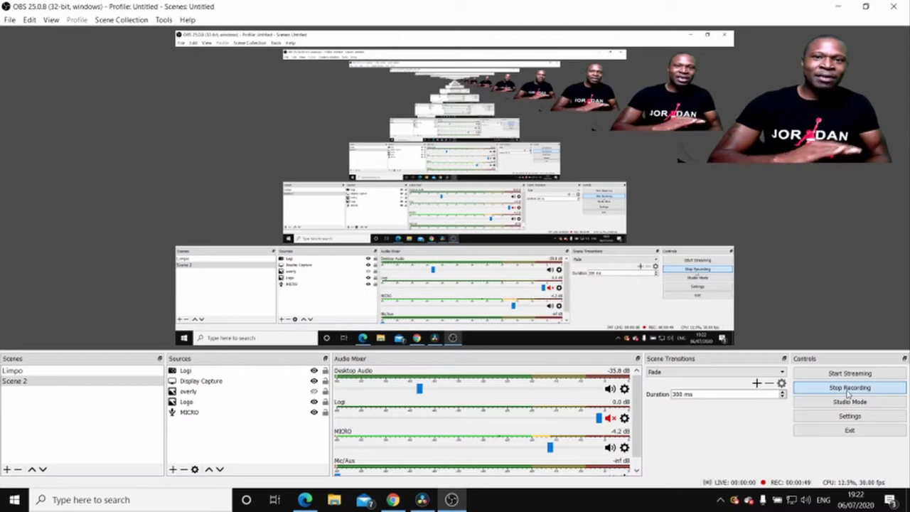
Add the existing Logi video capture device to Scene 2 as another source, after trying the new source name webcam.
click(132, 381)
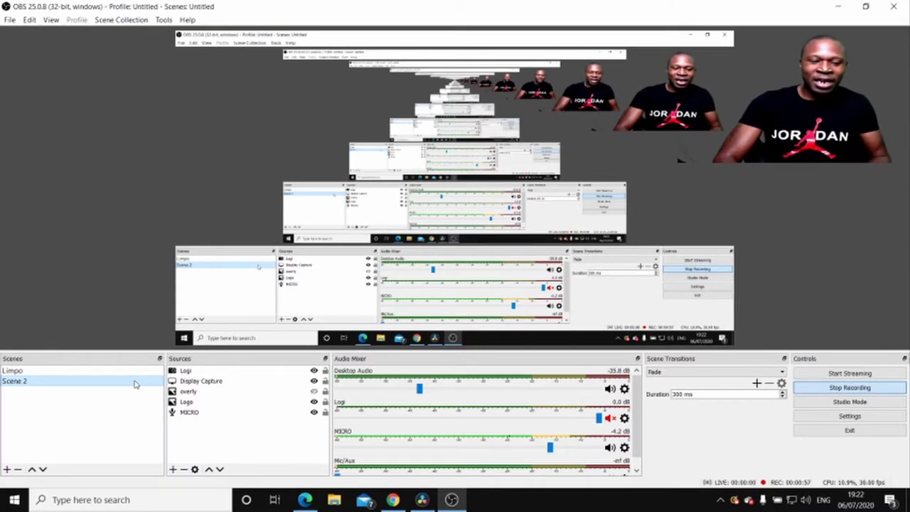
click(172, 469)
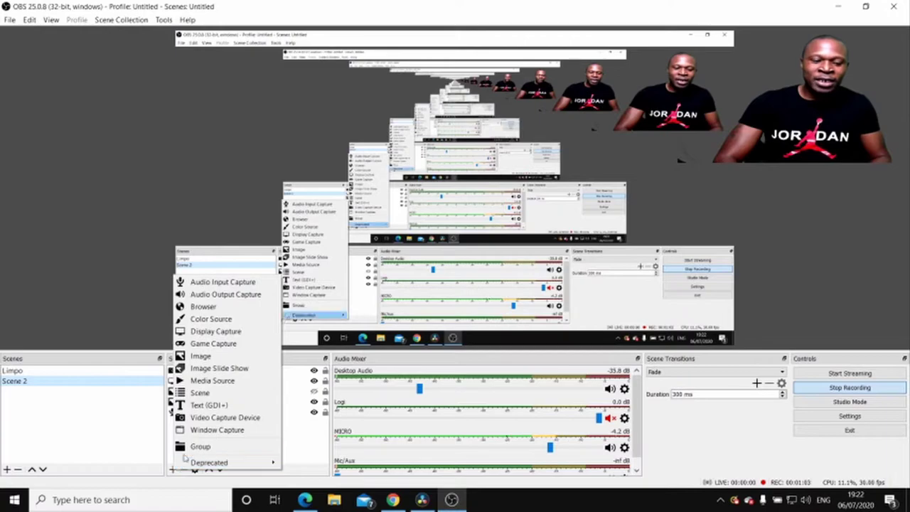
click(215, 418)
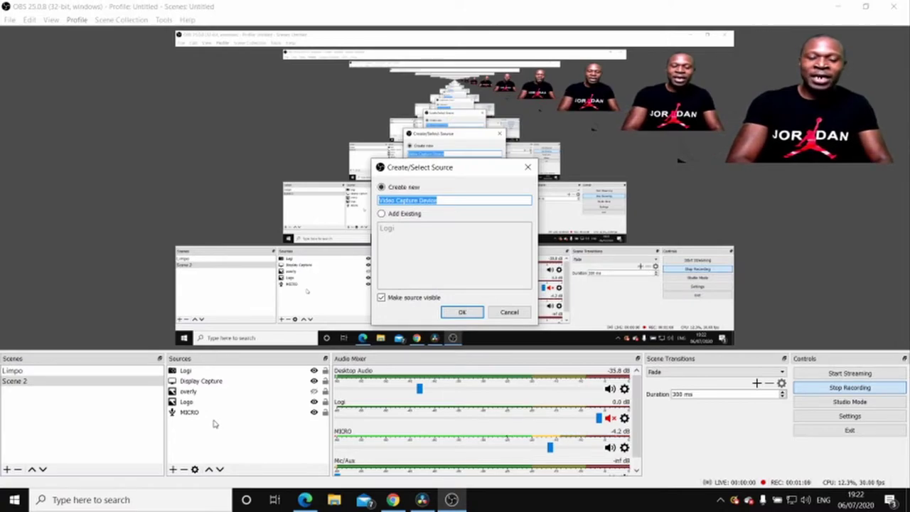
text(cam)
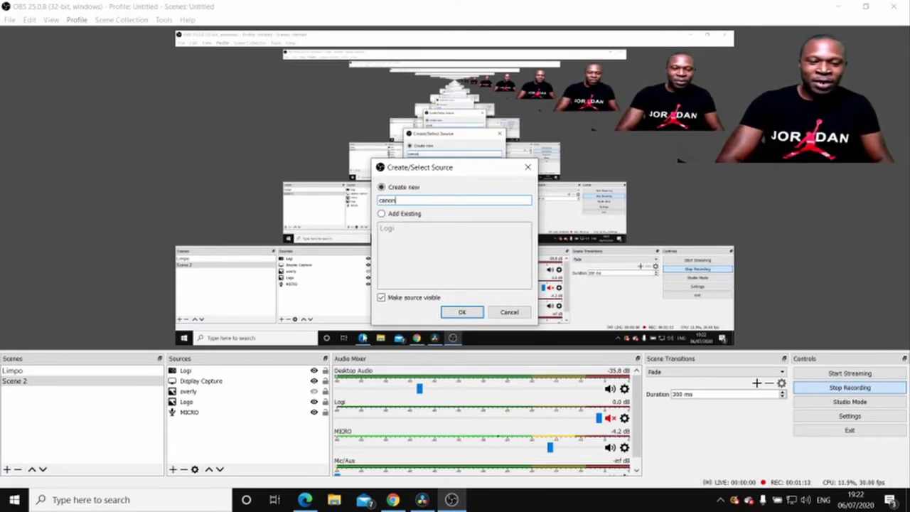
click(463, 320)
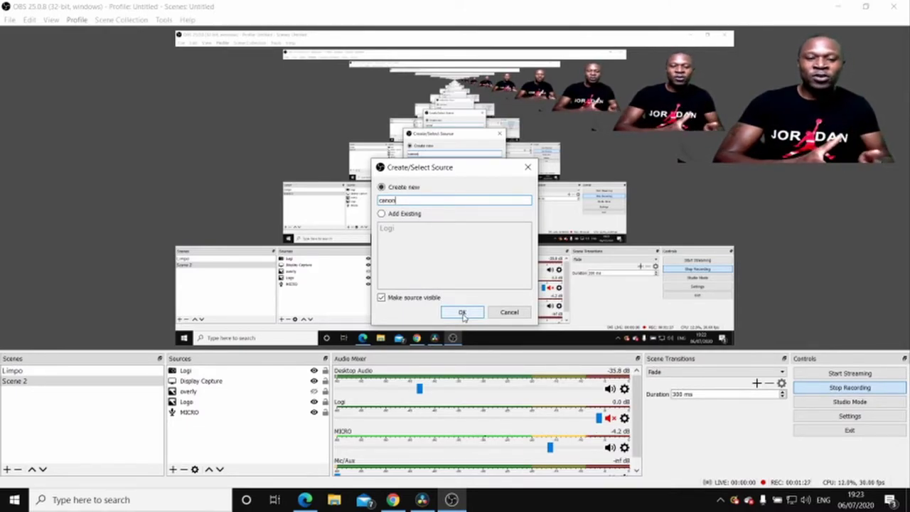
double_click(402, 199)
text(webcam)
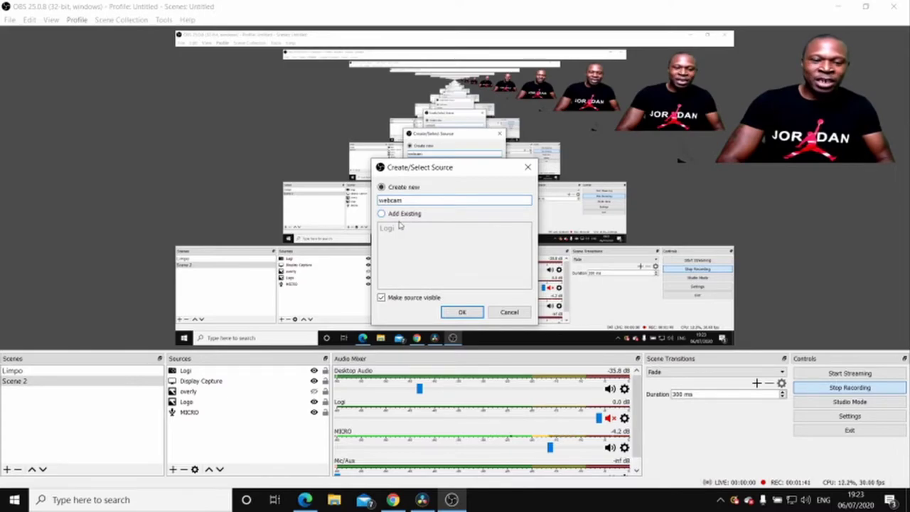
click(397, 218)
click(398, 230)
click(399, 230)
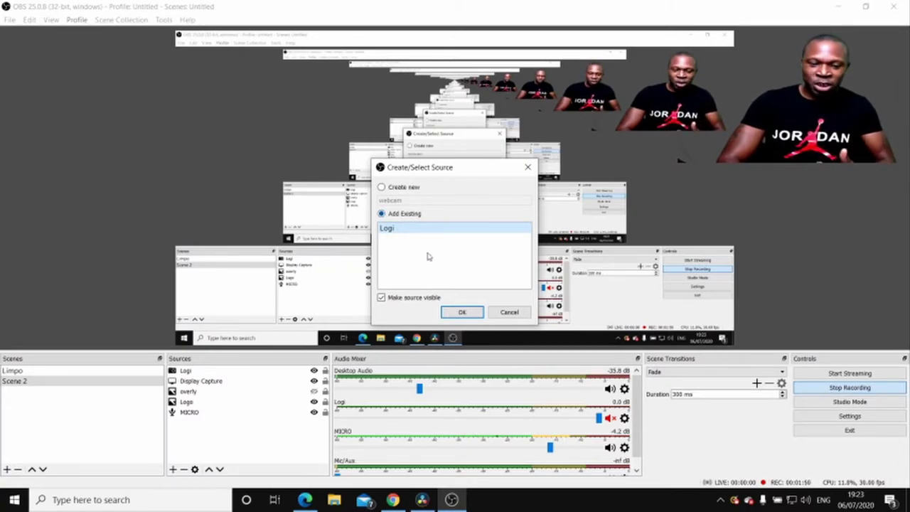
click(460, 313)
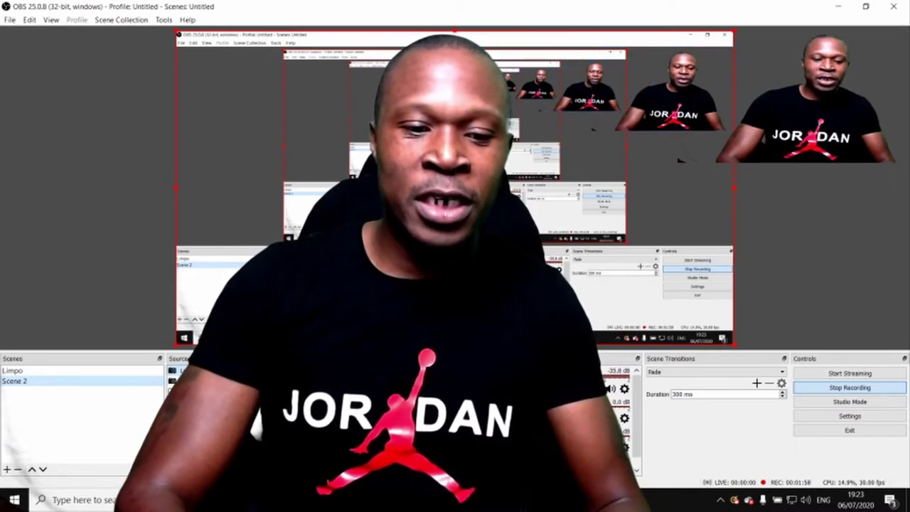
Toggle the visibility of the duplicate Logi source at the head of the list, and remove that duplicate from Scene 2.
click(313, 371)
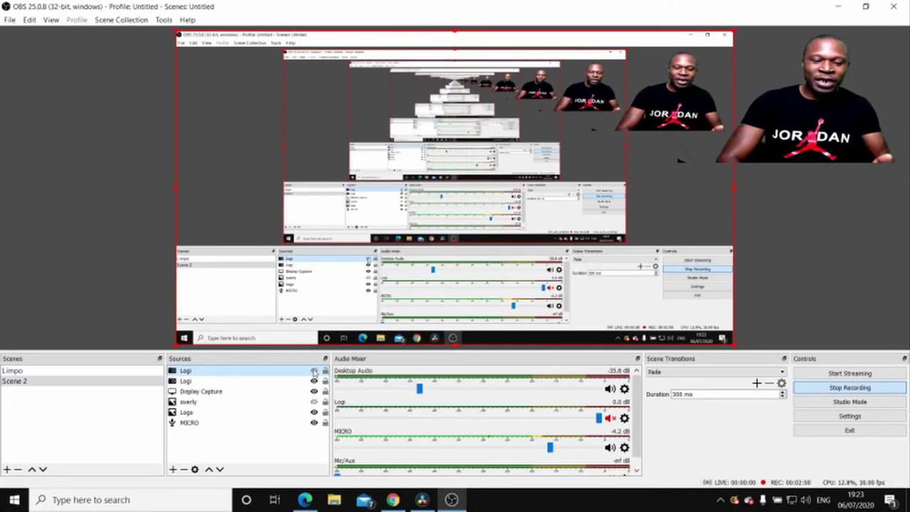
click(313, 371)
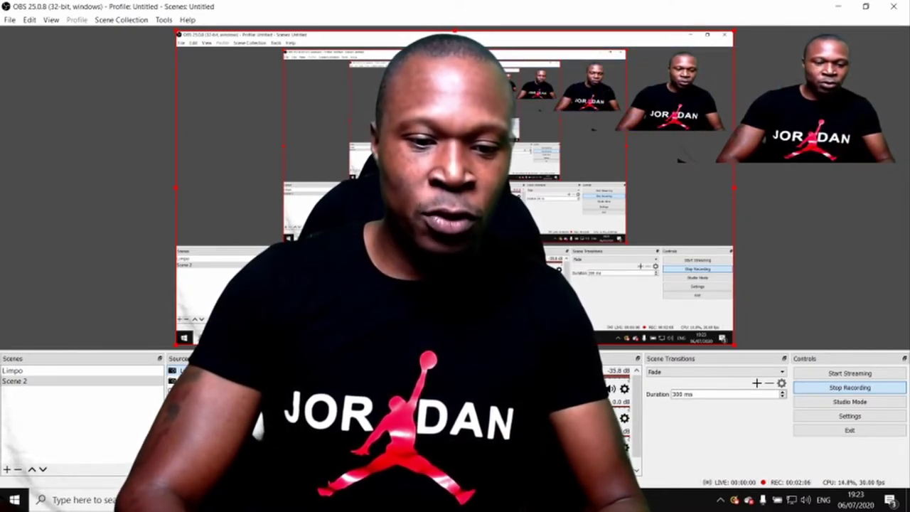
click(313, 371)
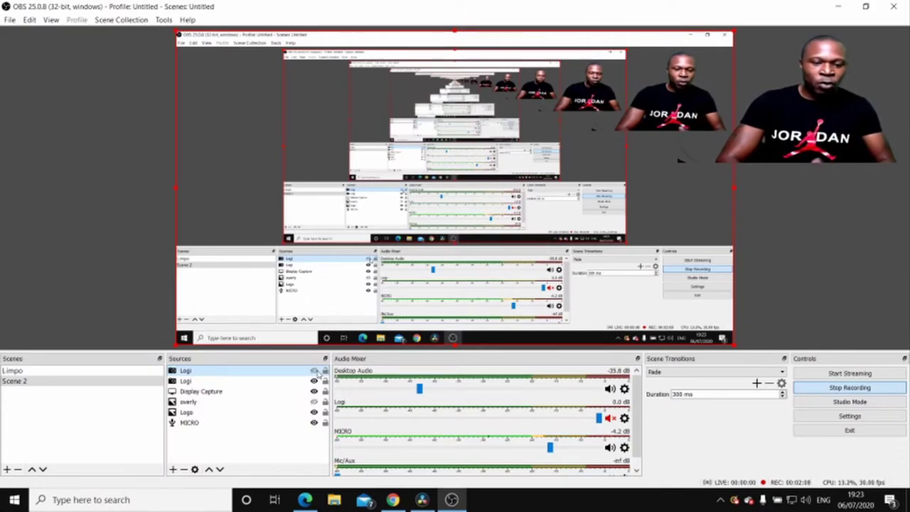
right_click(280, 370)
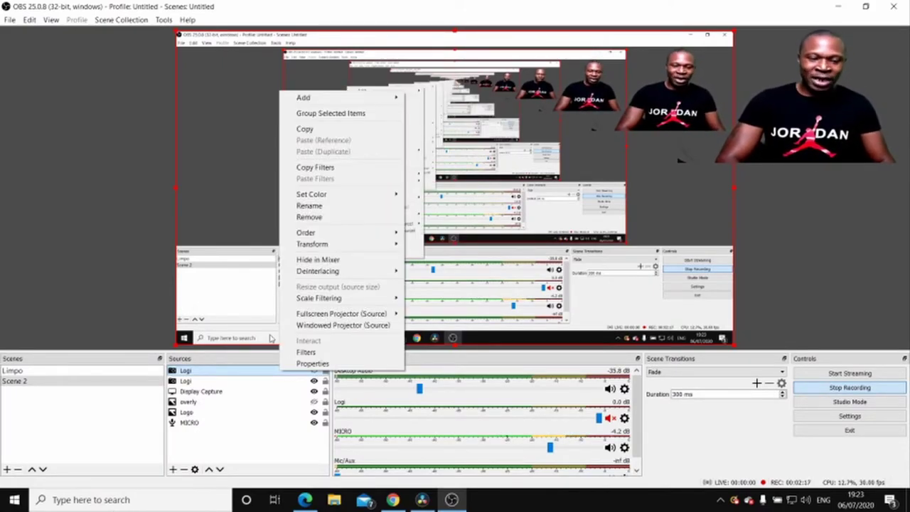
click(326, 218)
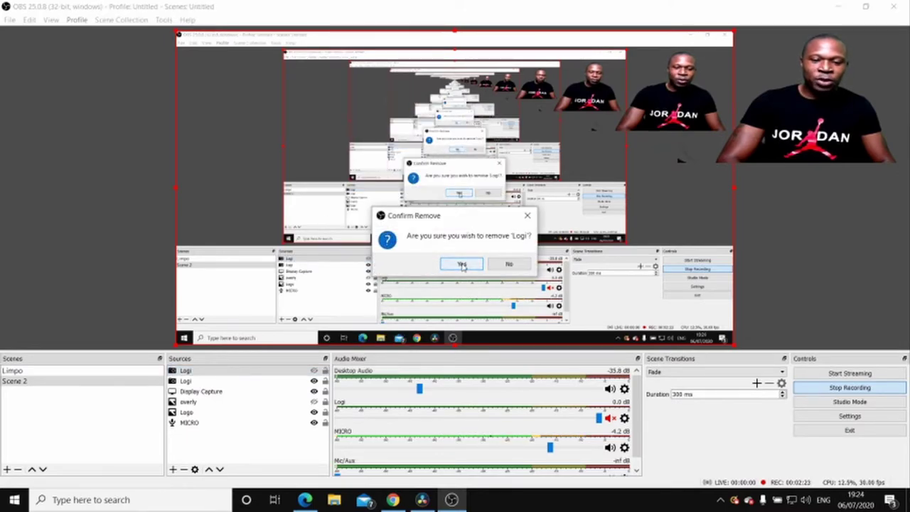
click(462, 264)
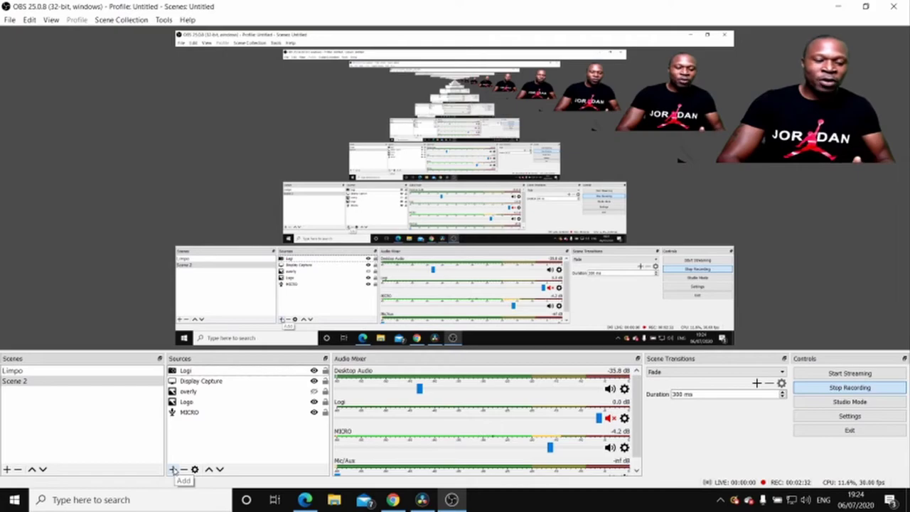
click(172, 470)
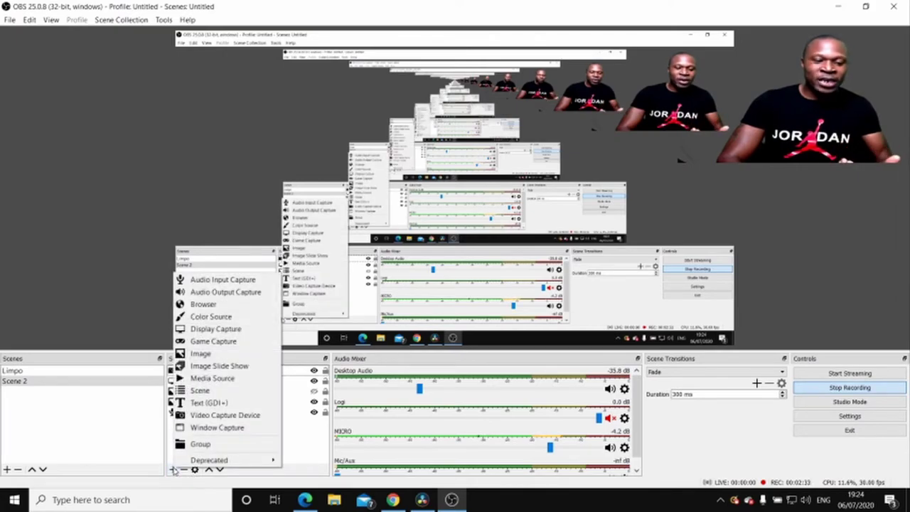
click(237, 280)
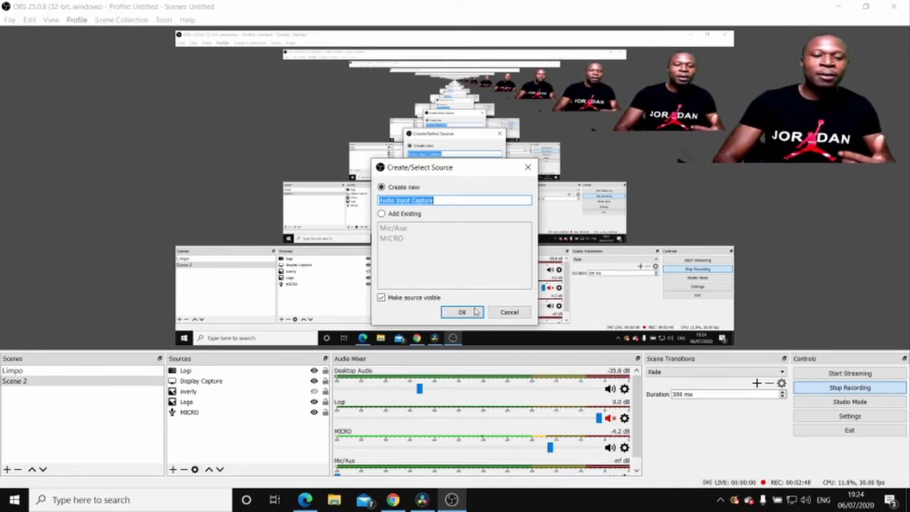
click(382, 214)
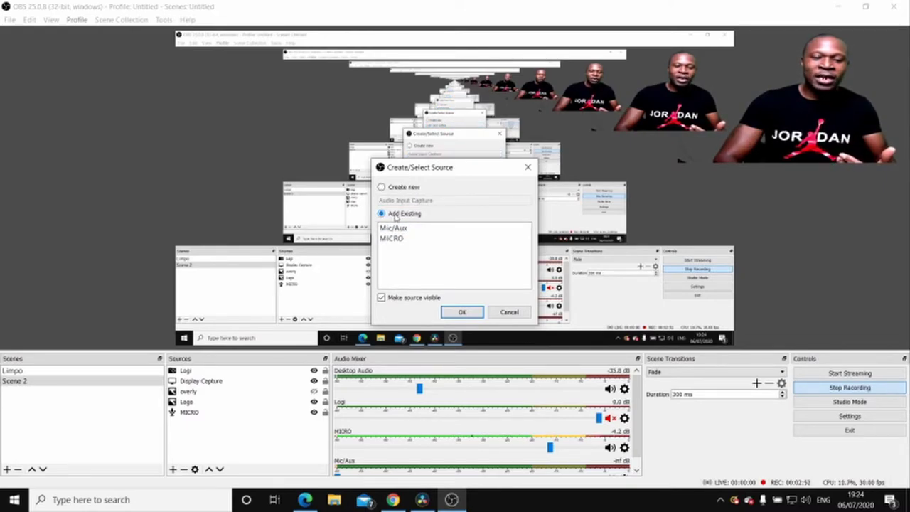
click(405, 242)
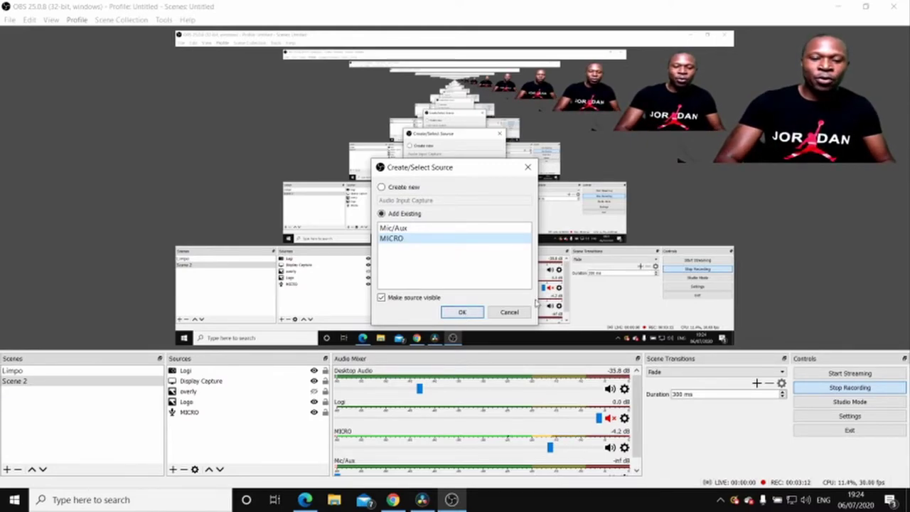
click(508, 312)
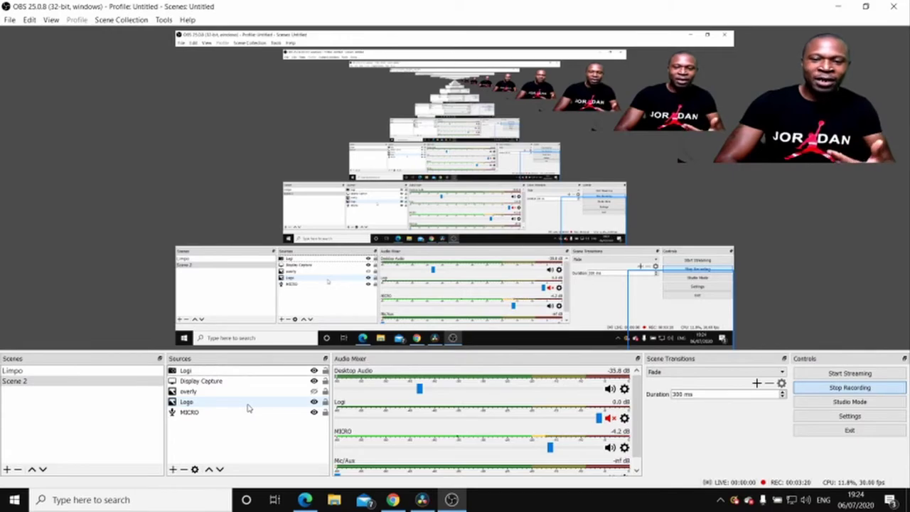
Add the existing overly image to Scene 2, ordered just below the Logi source and enlarged to fill the canvas.
click(173, 469)
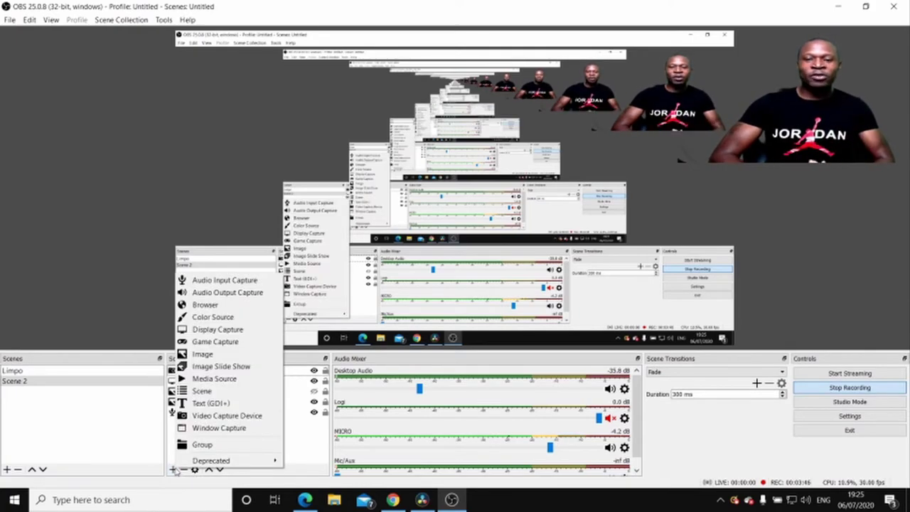
click(203, 354)
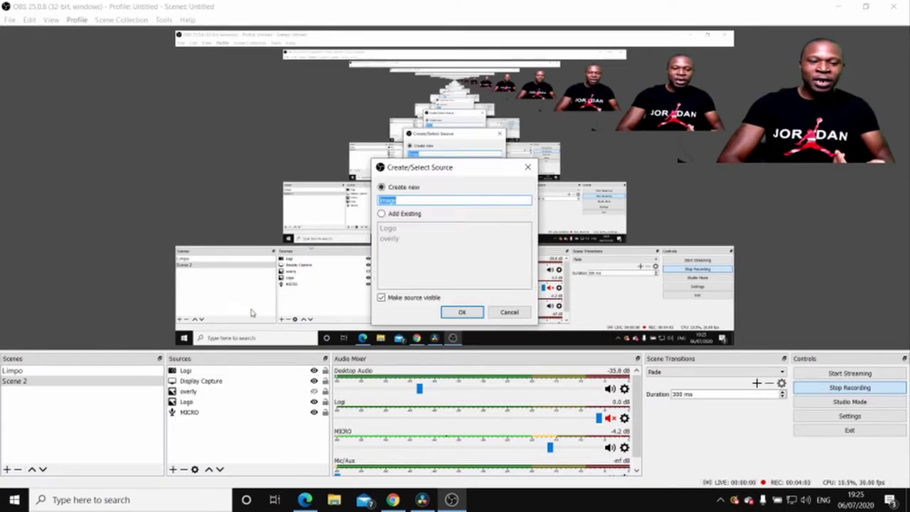
click(398, 215)
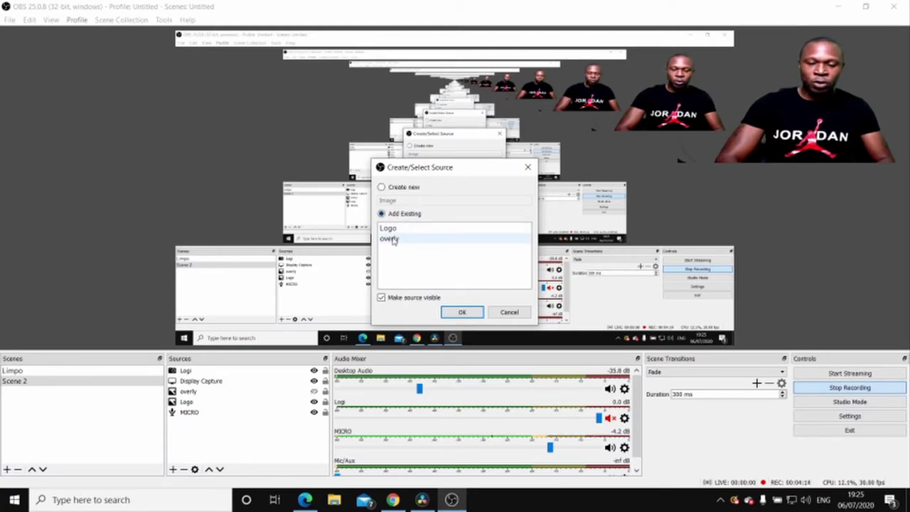
click(393, 239)
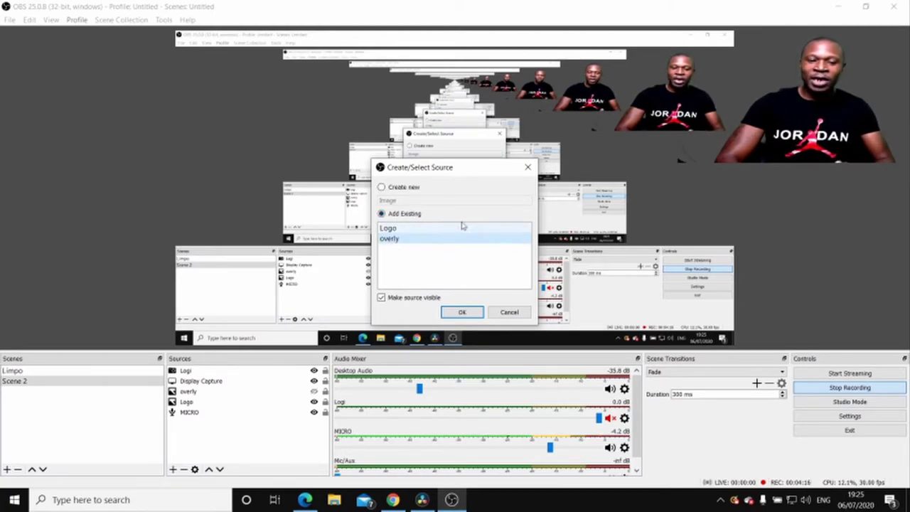
click(461, 314)
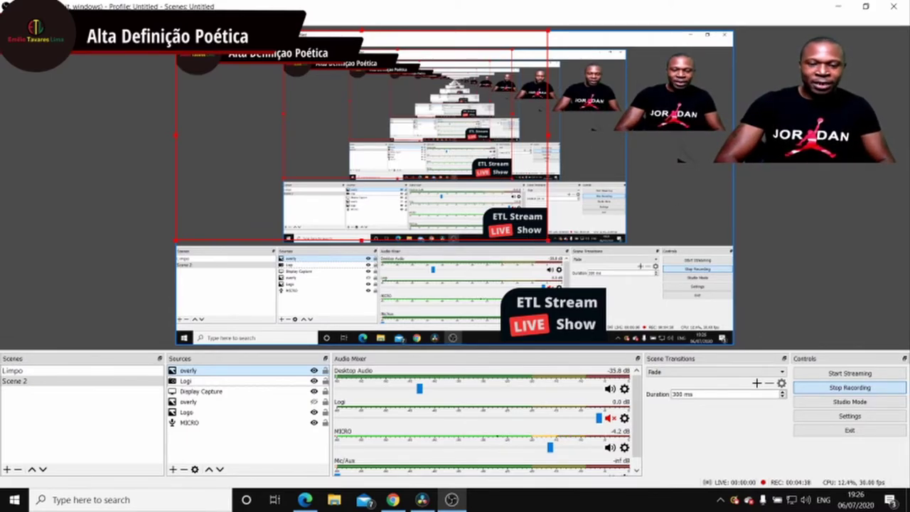
key(ctrl+Down)
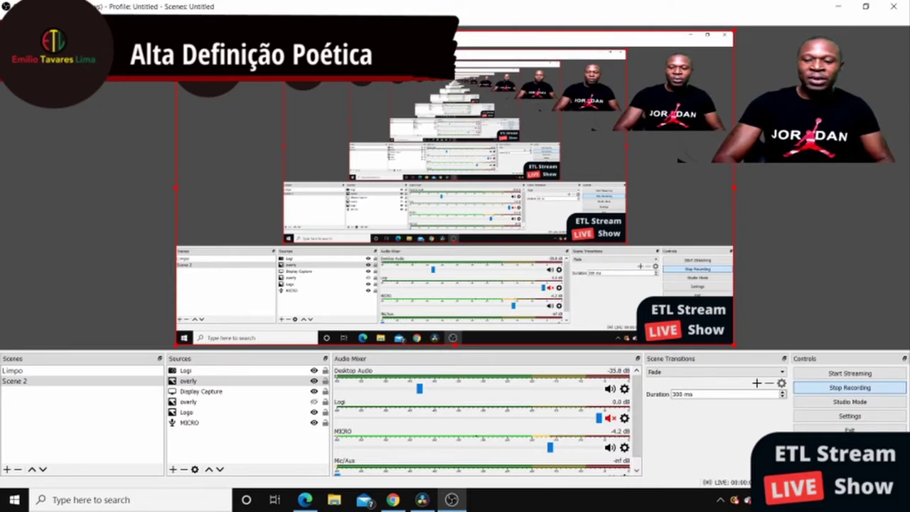
From the stream settings for Facebook Live, open the stream key page in the browser and begin creating a live stream.
click(846, 419)
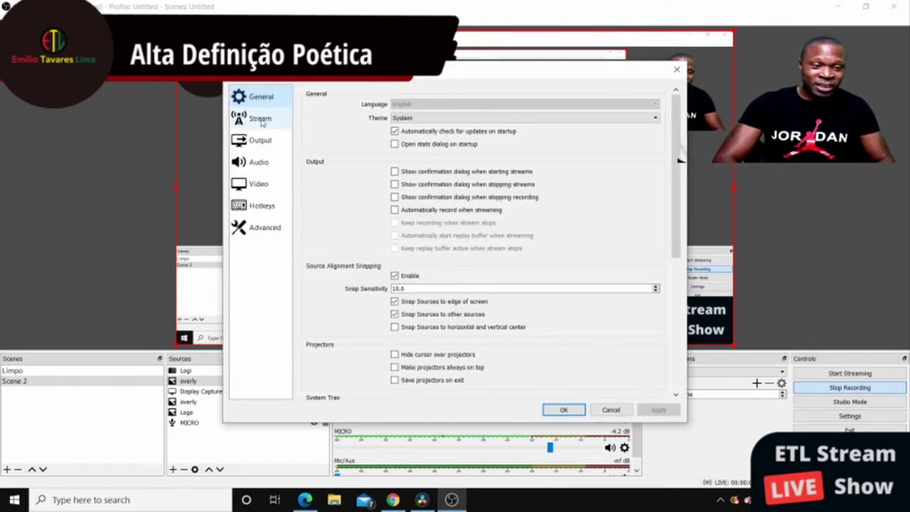
click(260, 118)
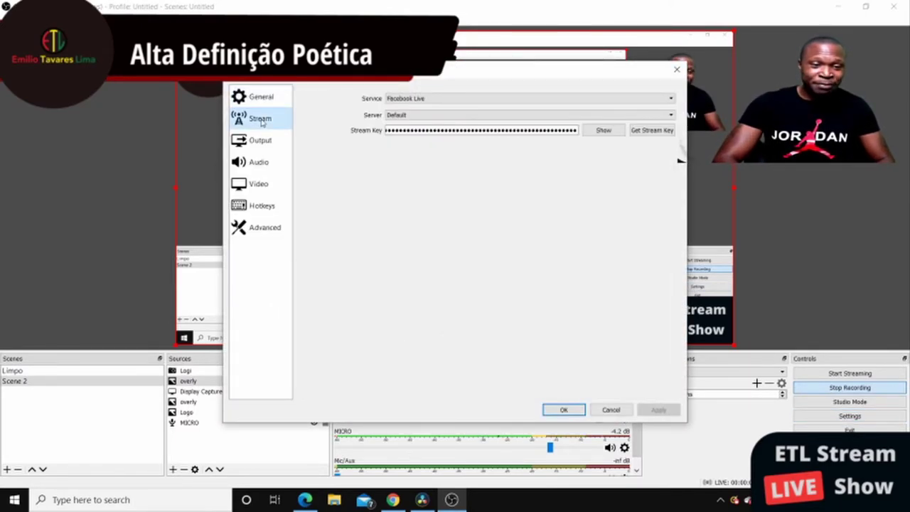
click(649, 134)
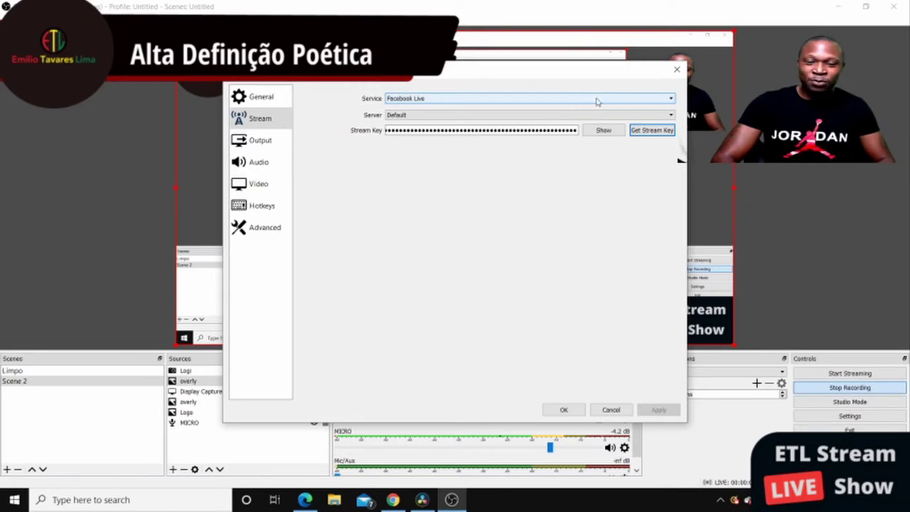
click(652, 130)
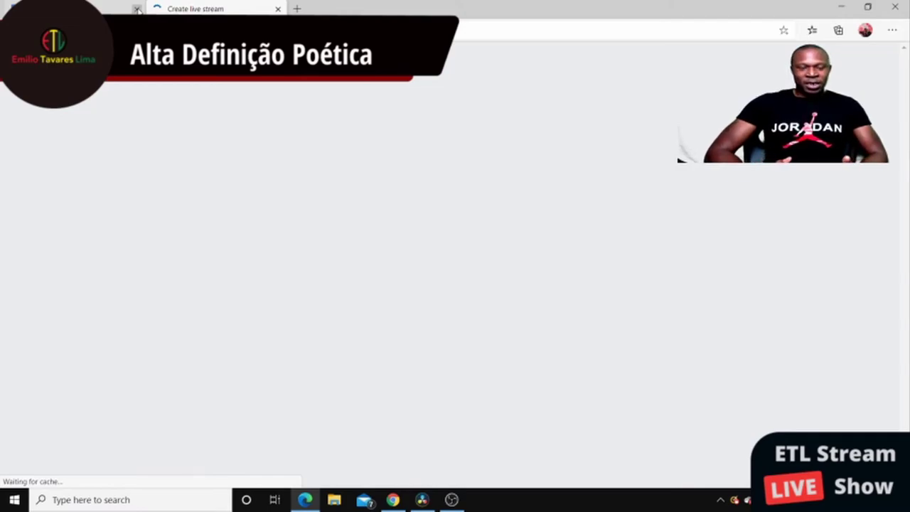
click(137, 9)
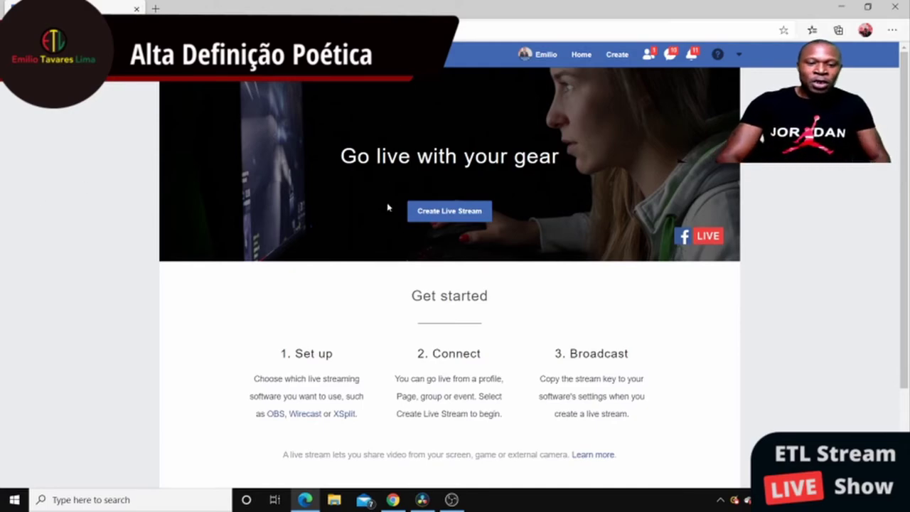
click(455, 213)
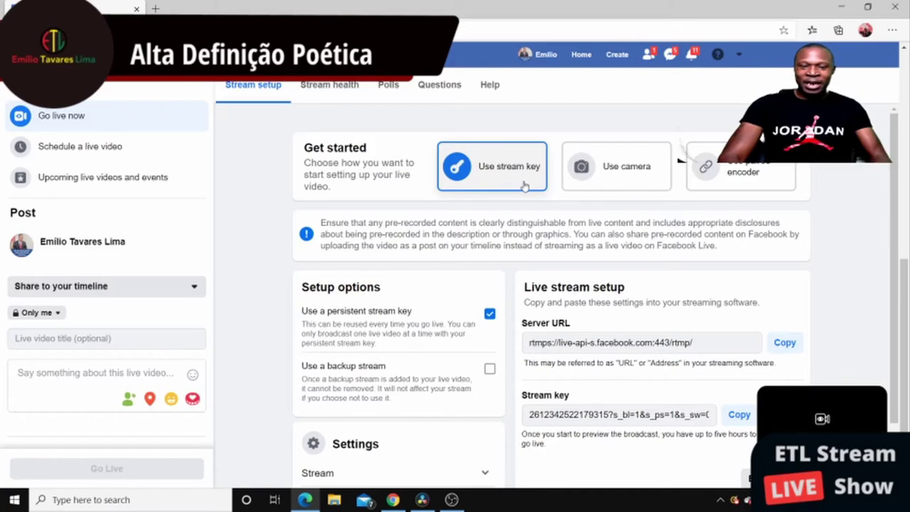
Try the Public audience for the live video post, and set its privacy back to Only me.
click(57, 313)
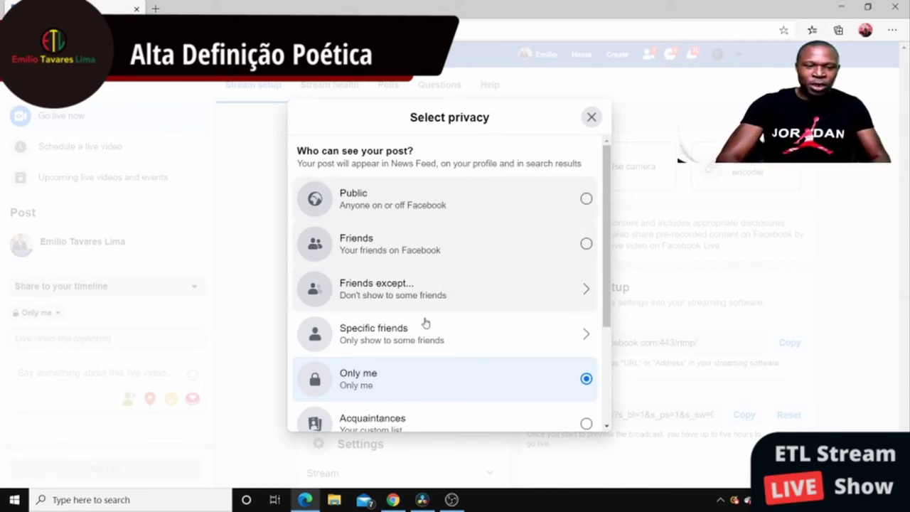
click(438, 203)
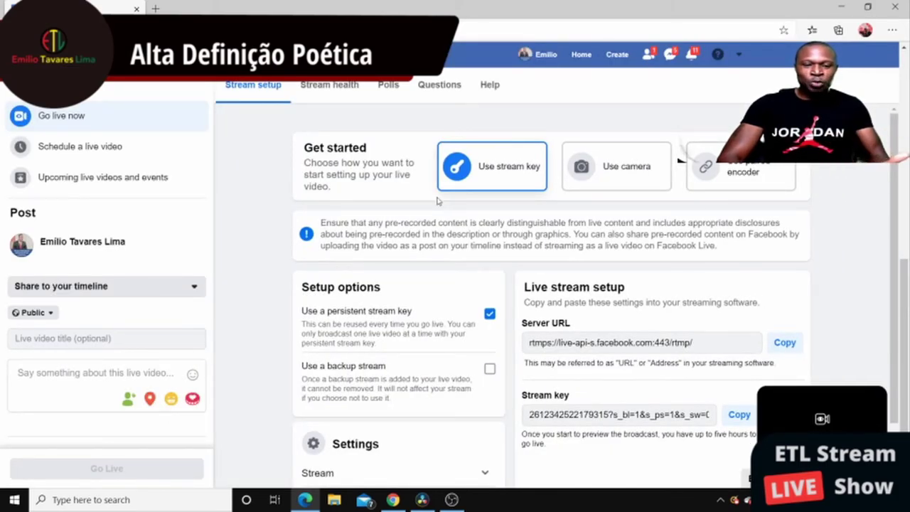
click(52, 313)
click(398, 339)
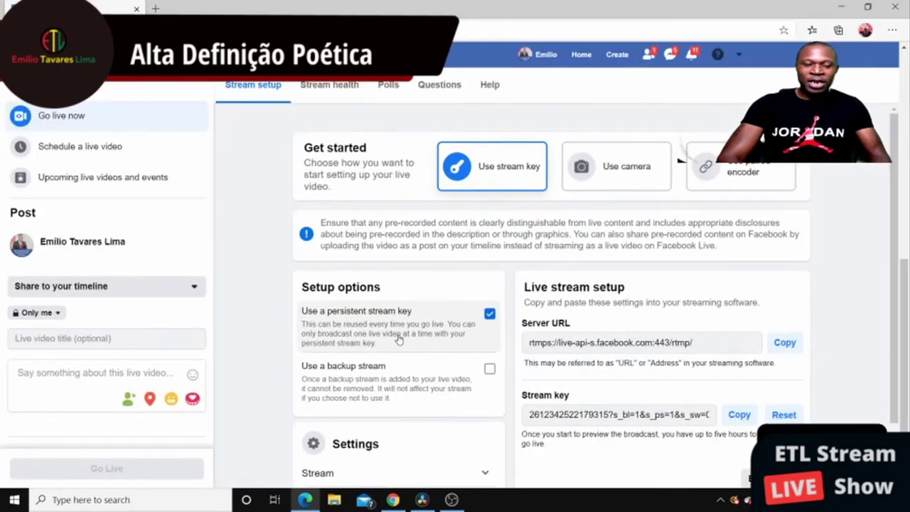
Title the live video Tutorial and start its description with "Fa".
click(146, 342)
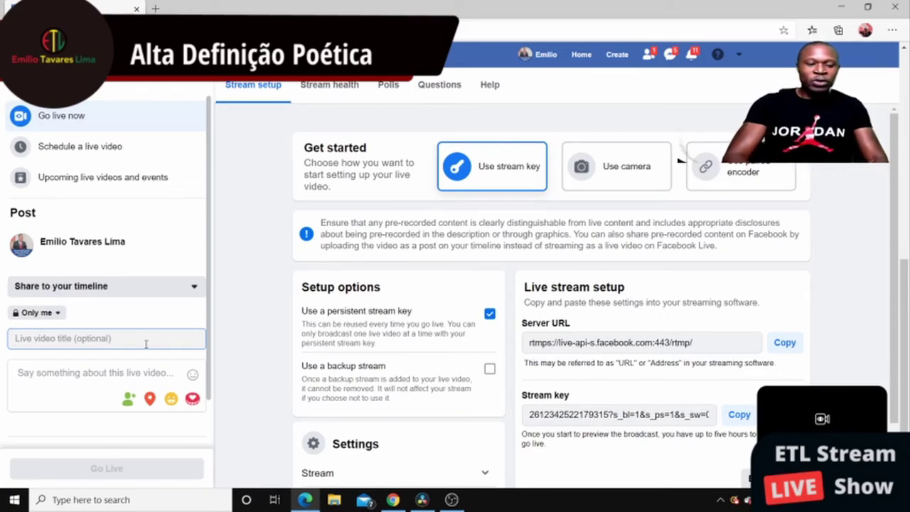
text(Tutorial)
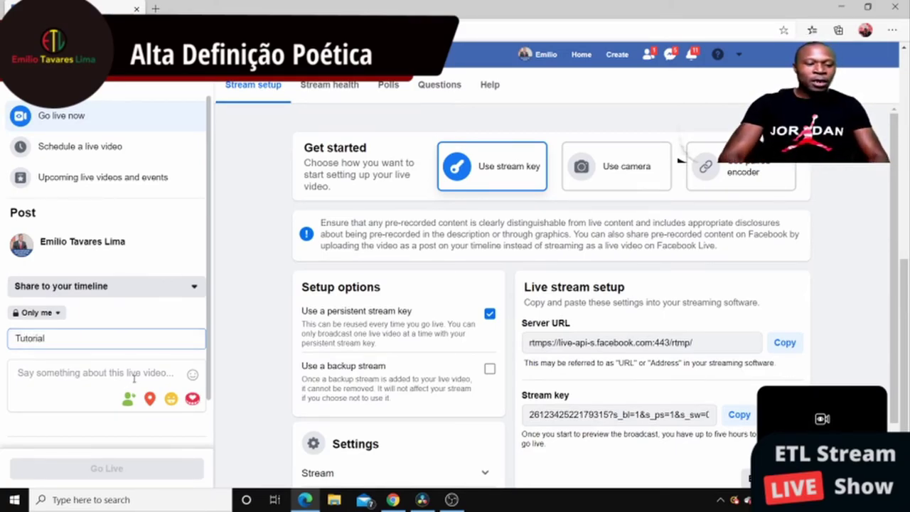
click(126, 372)
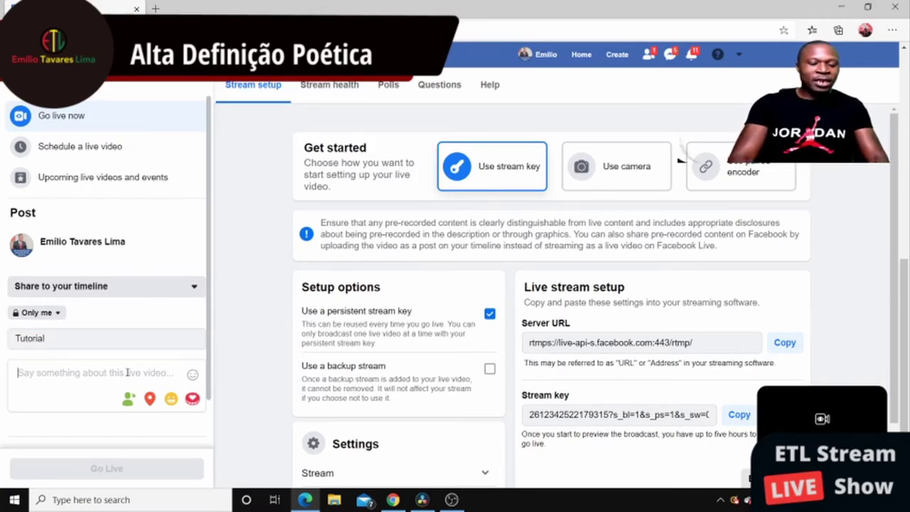
text(Fa)
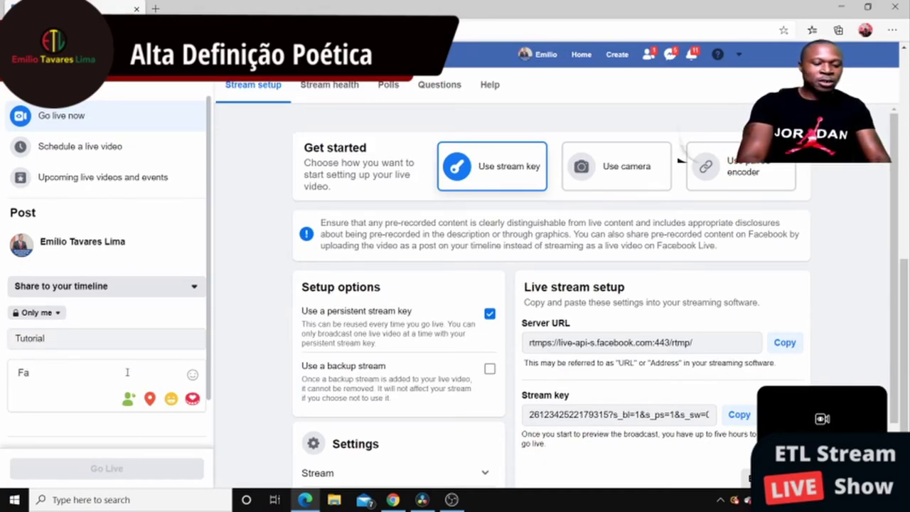